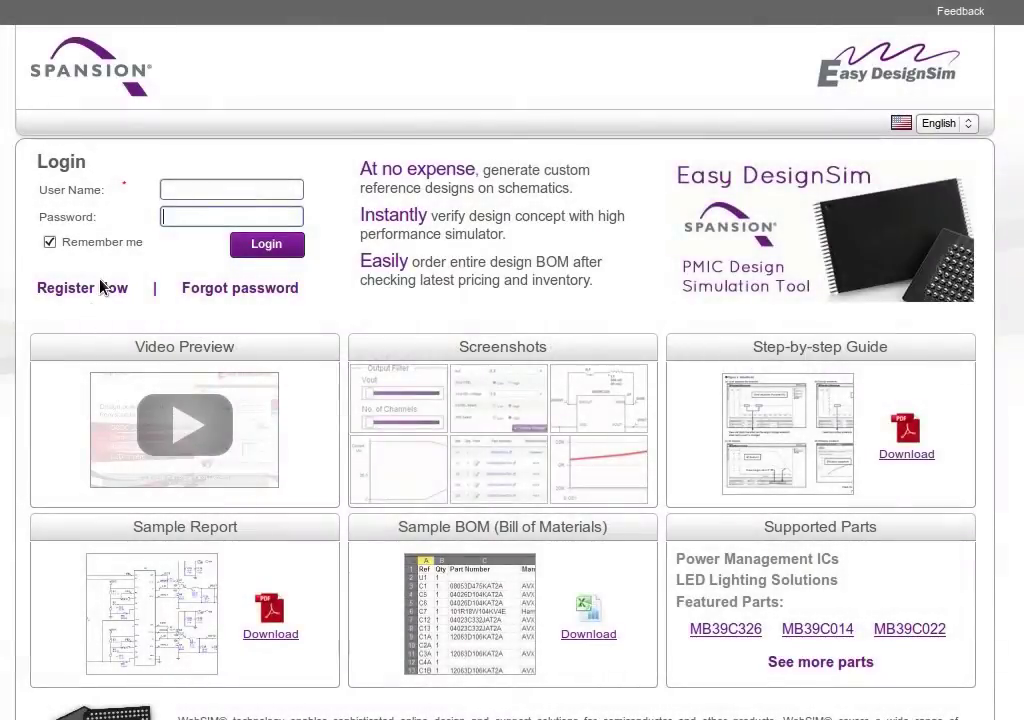
Start a new account registration with the engineer's login e-mail, a password and its confirmation.
click(103, 287)
click(196, 215)
text(design.engineer@samp)
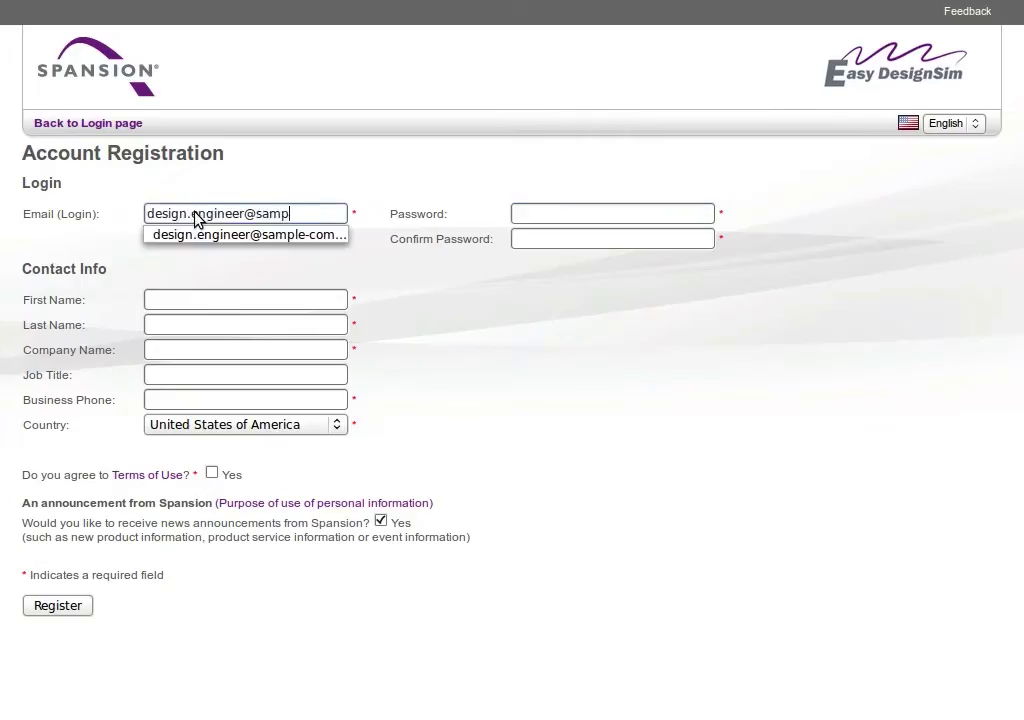
text(le-company.net)
key(Tab)
text(password)
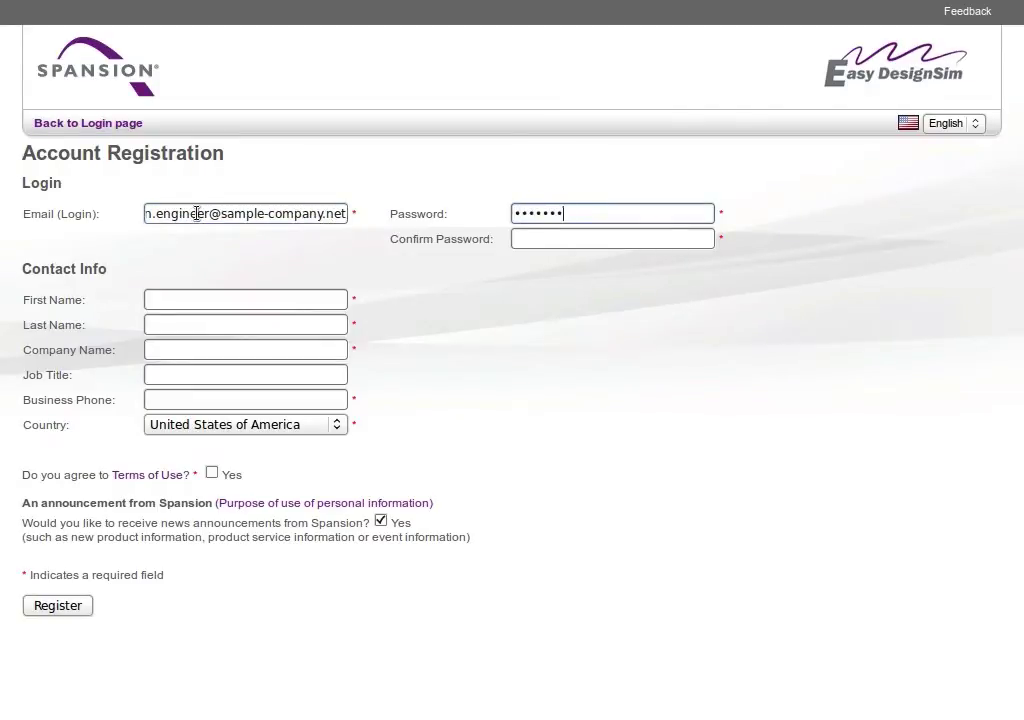
key(Tab)
text(password1234)
key(Tab)
Enter the engineer's name, company, job title and phone number, accept the Terms of Use, and register.
text(Design)
key(Tab)
text(Engineer)
key(Tab)
text(Sample Company)
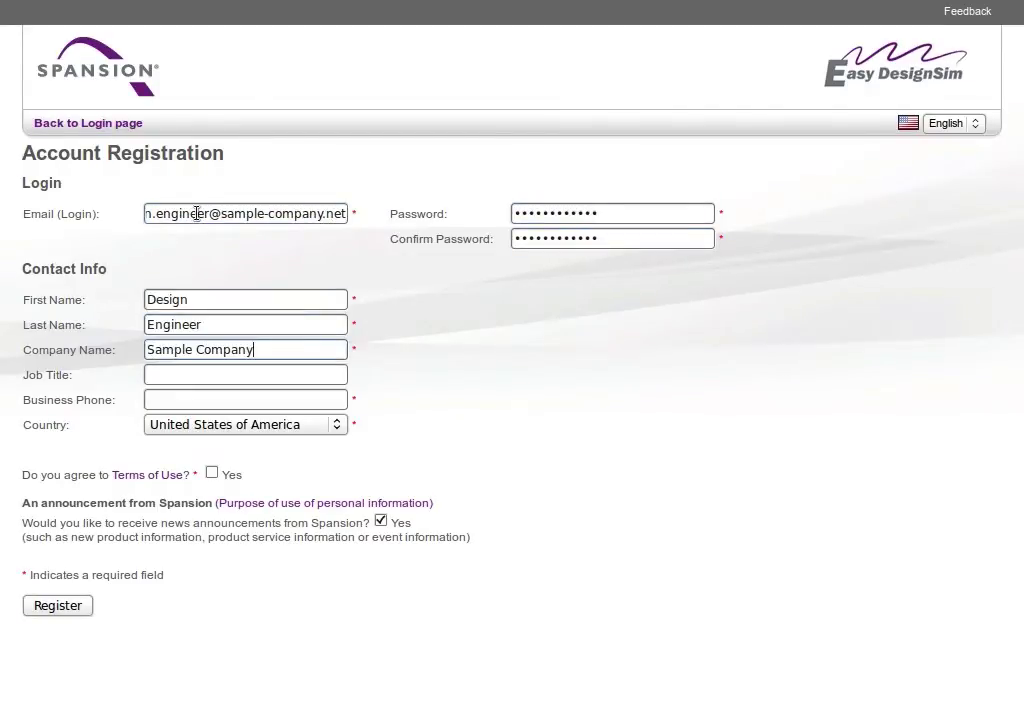
key(Tab)
text(Engineeer)
key(Tab)
text(408-555-1212)
click(212, 474)
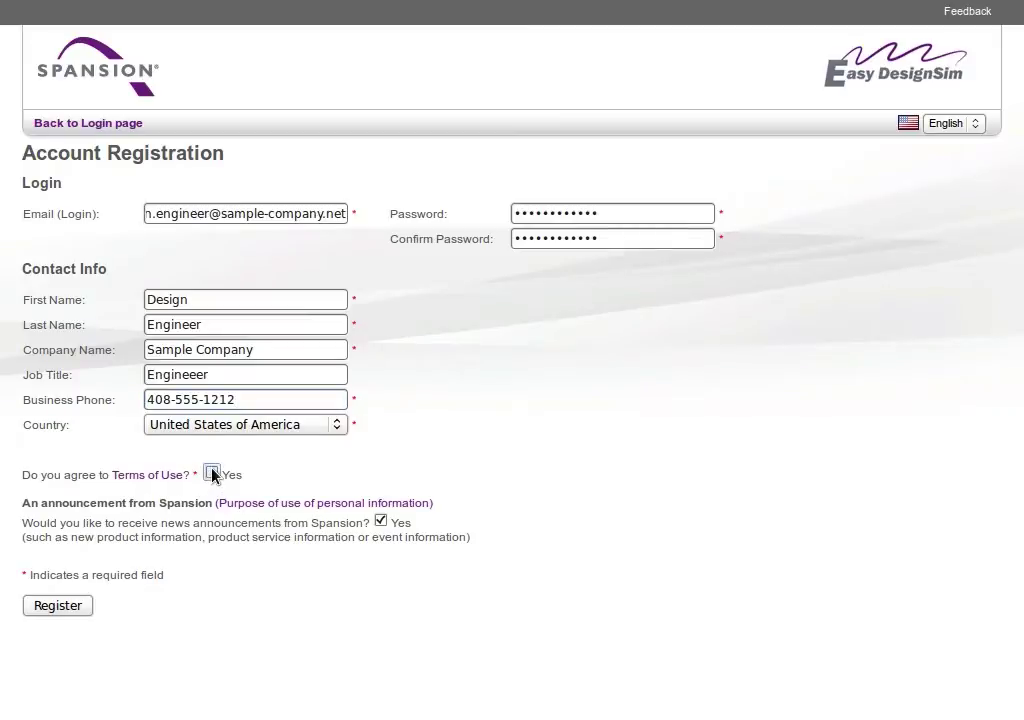
click(50, 610)
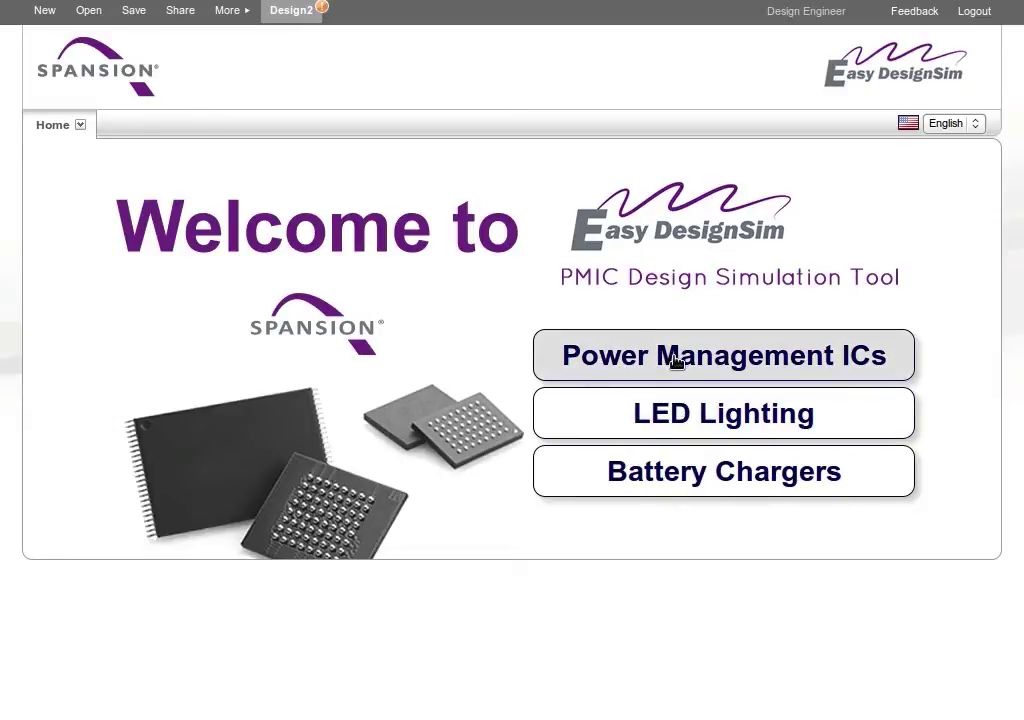
Filter Power Management ICs to Vin 5 V and 2 channels, leaving MB39C007, MB39C015 and MB39C022.
click(676, 362)
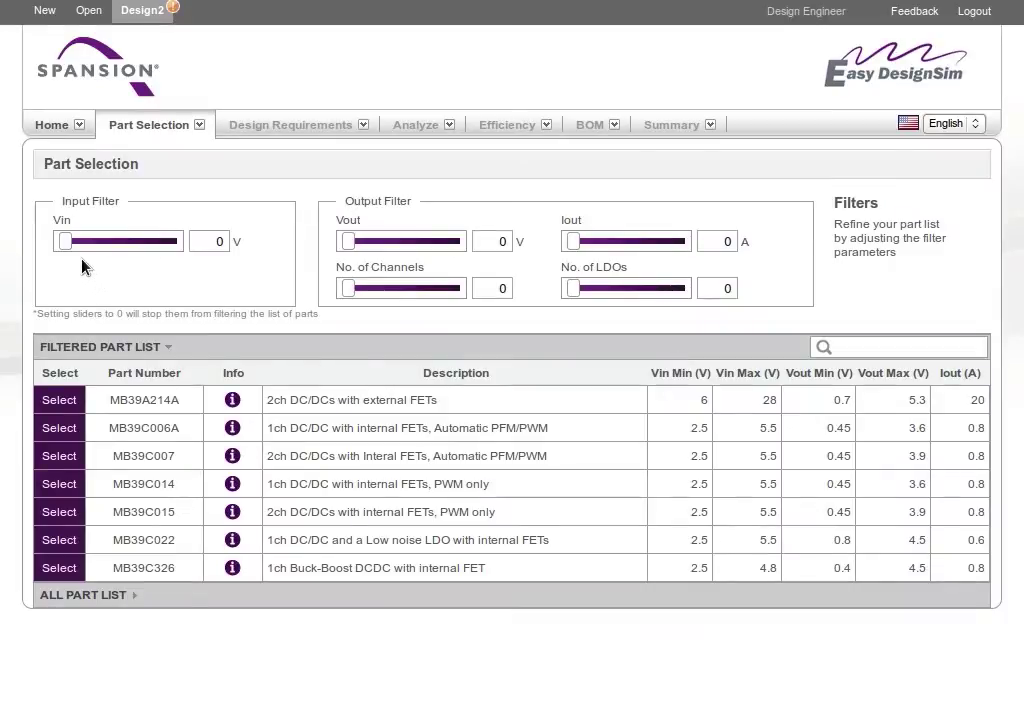
mouse_move(65, 244)
mouse_down()
mouse_move(107, 242)
mouse_move(59, 243)
mouse_up()
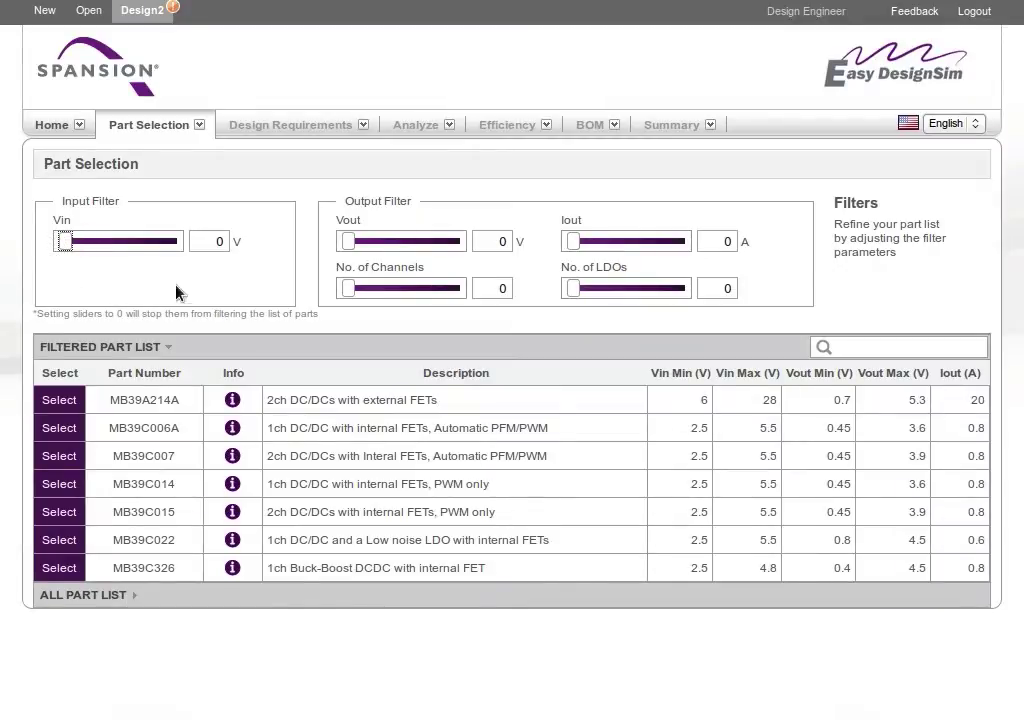
double_click(201, 250)
text(5)
double_click(490, 289)
text(2)
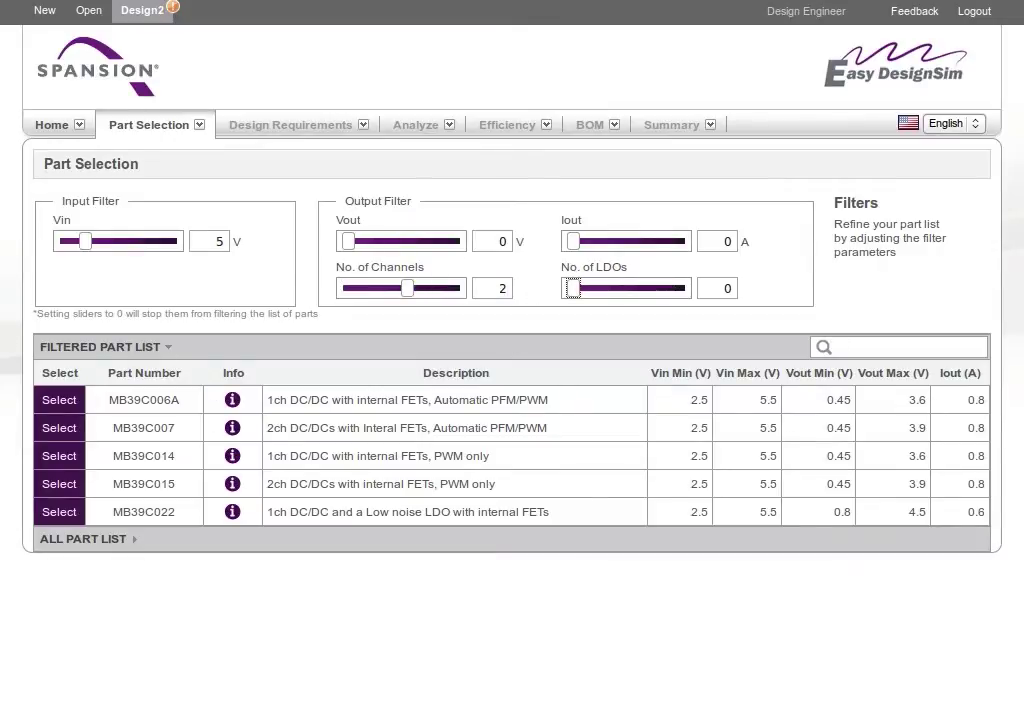
key(Tab)
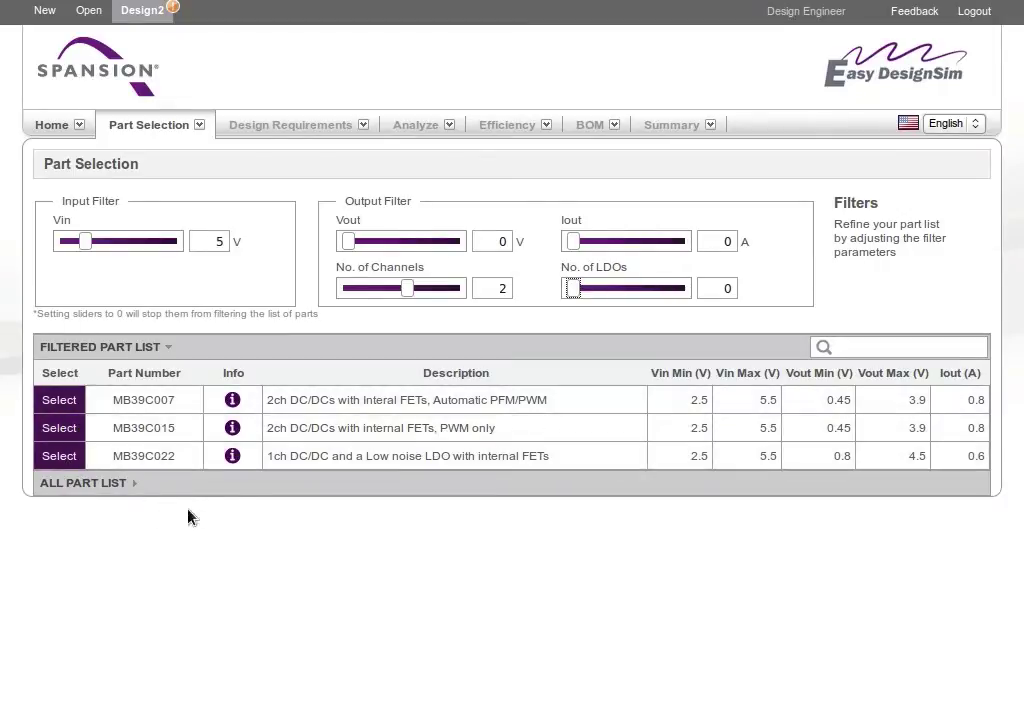
click(232, 456)
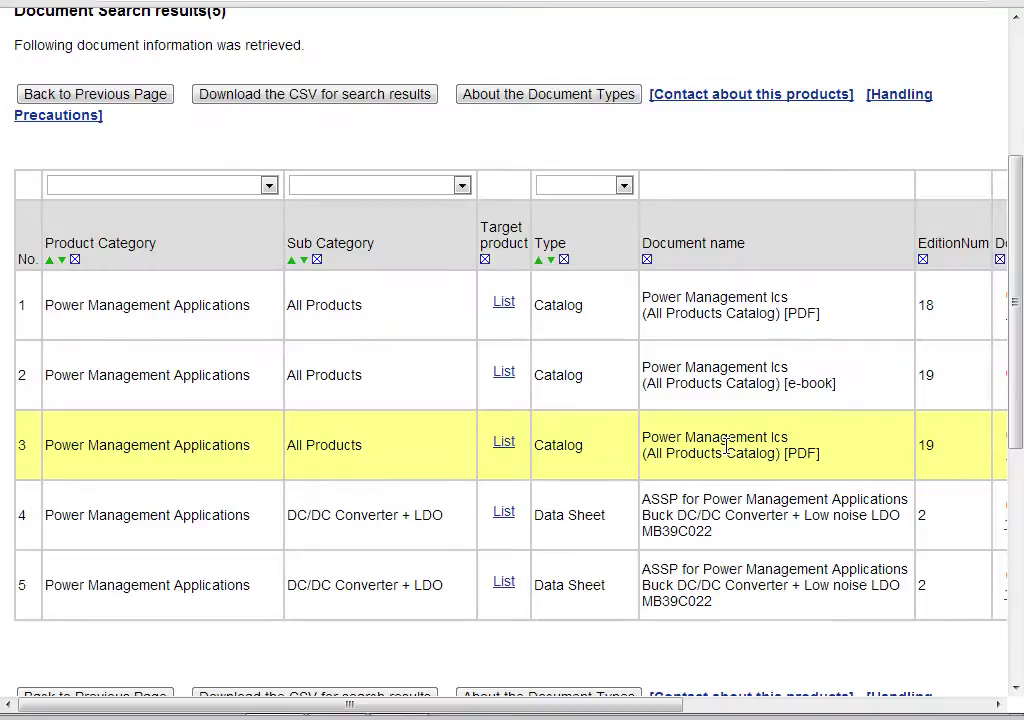
scroll(727, 450, right, 5)
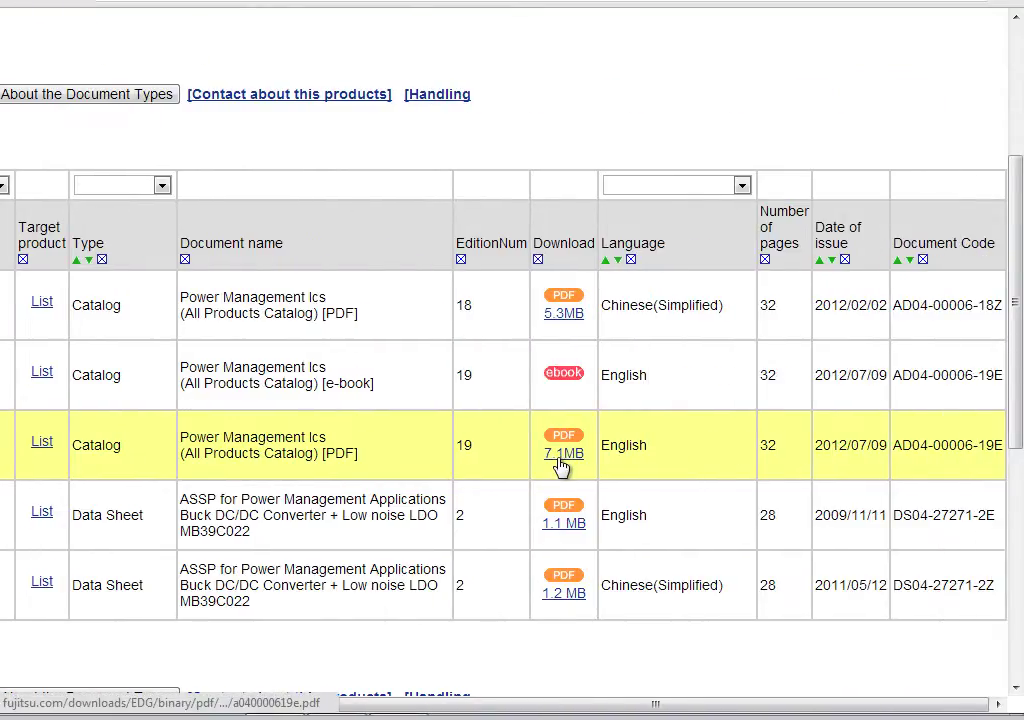
key(ctrl+w)
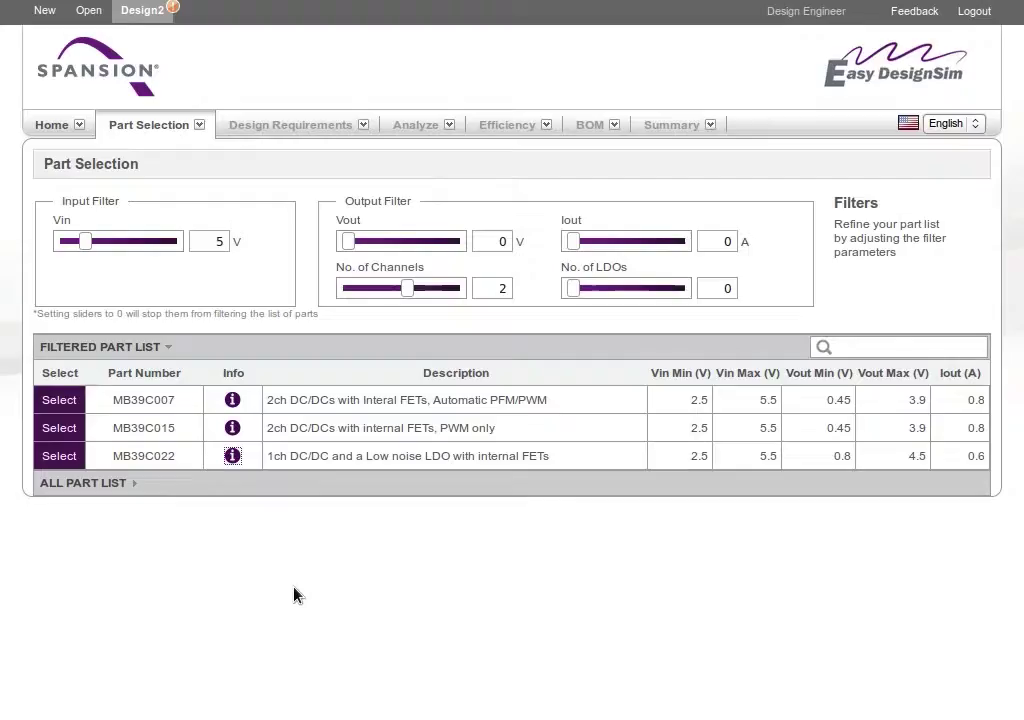
Create an MB39C022 design with DC/DC Vout1 at 1.8 V and LDO Vout2 kept at 3.3 V.
click(59, 457)
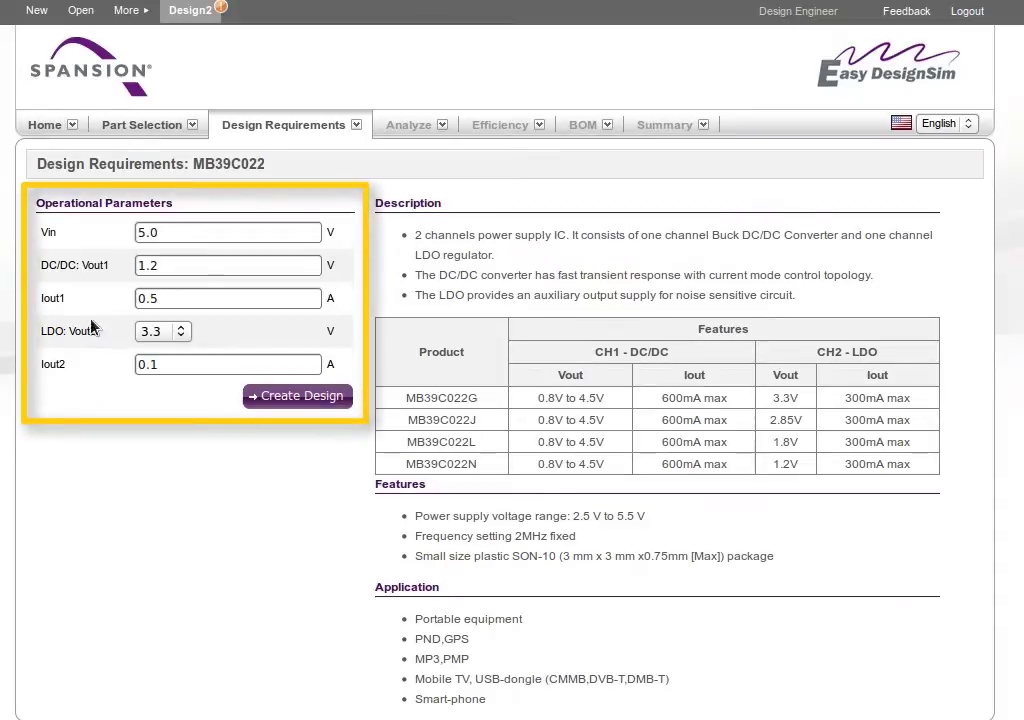
click(62, 270)
text(1.8)
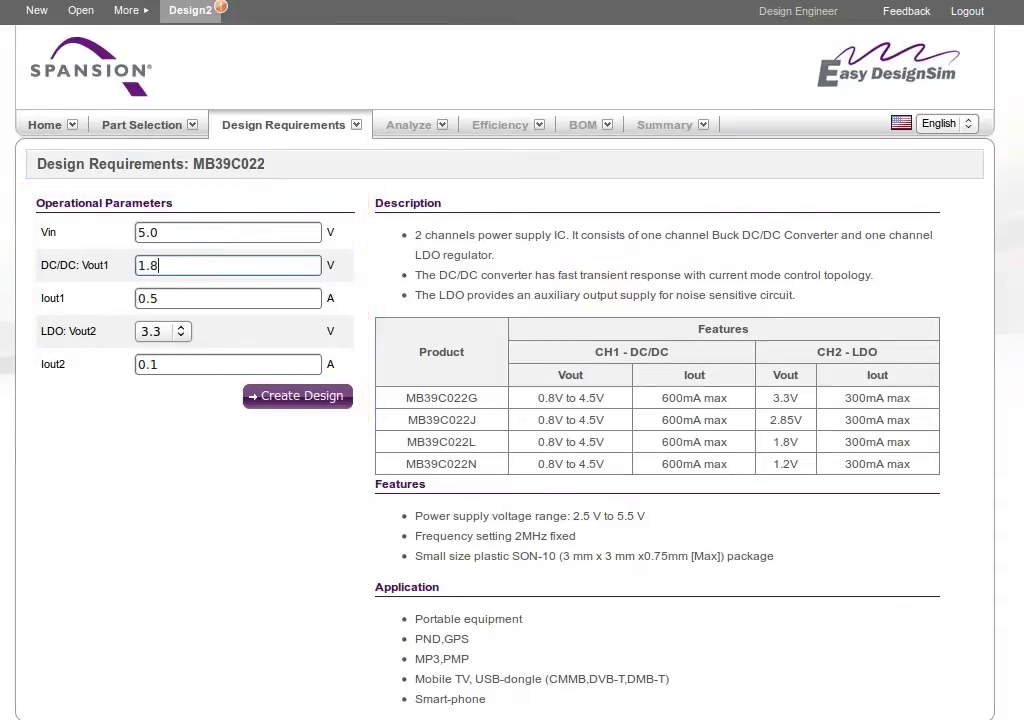
click(182, 332)
click(184, 334)
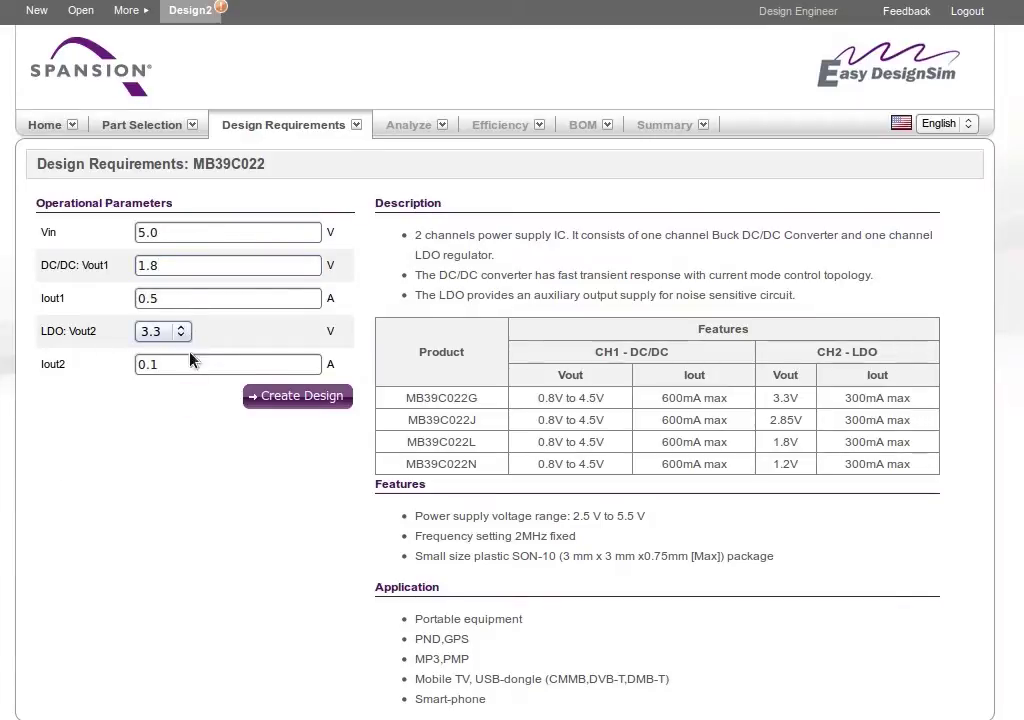
click(297, 398)
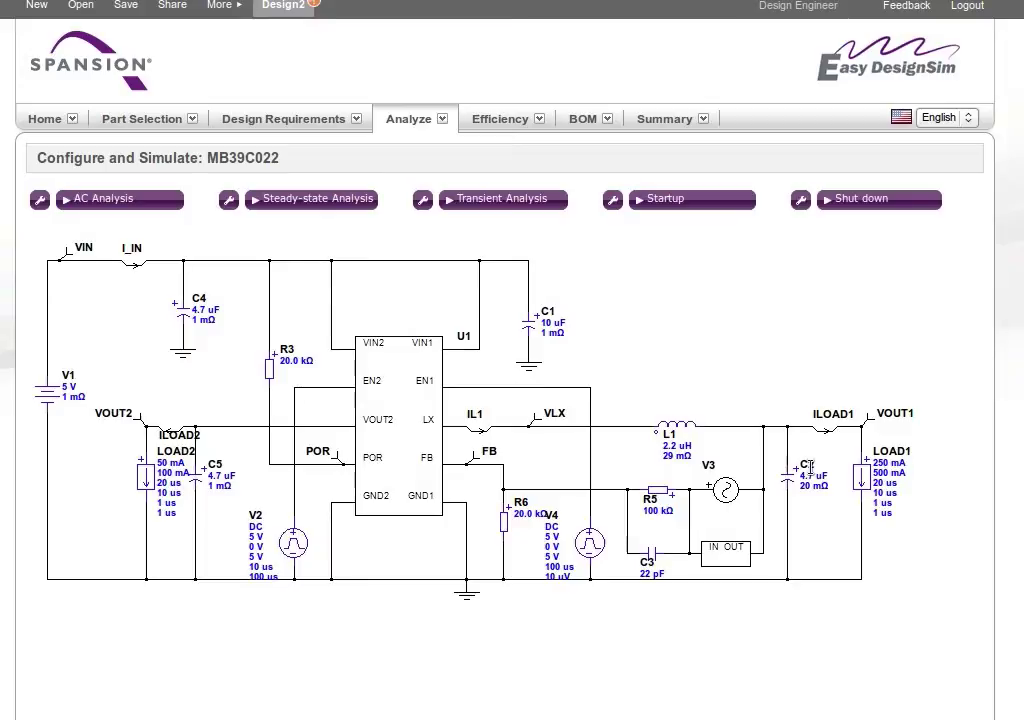
Inspect capacitor C3's options and alternative parts, keeping the 22 pF AVX vendor part.
double_click(648, 561)
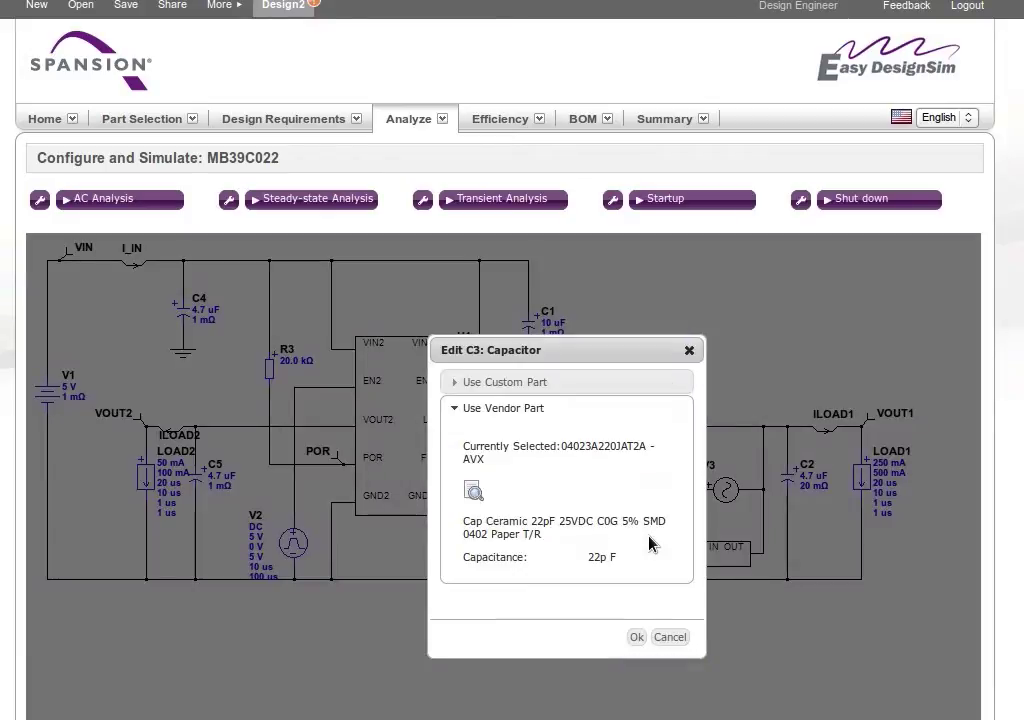
click(547, 382)
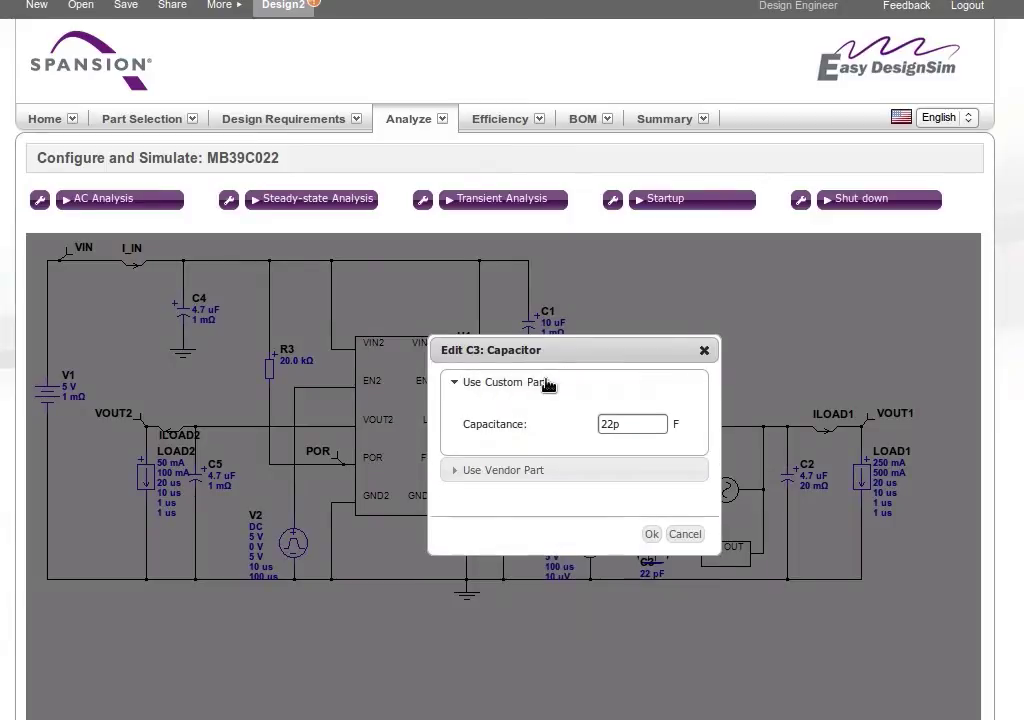
click(501, 471)
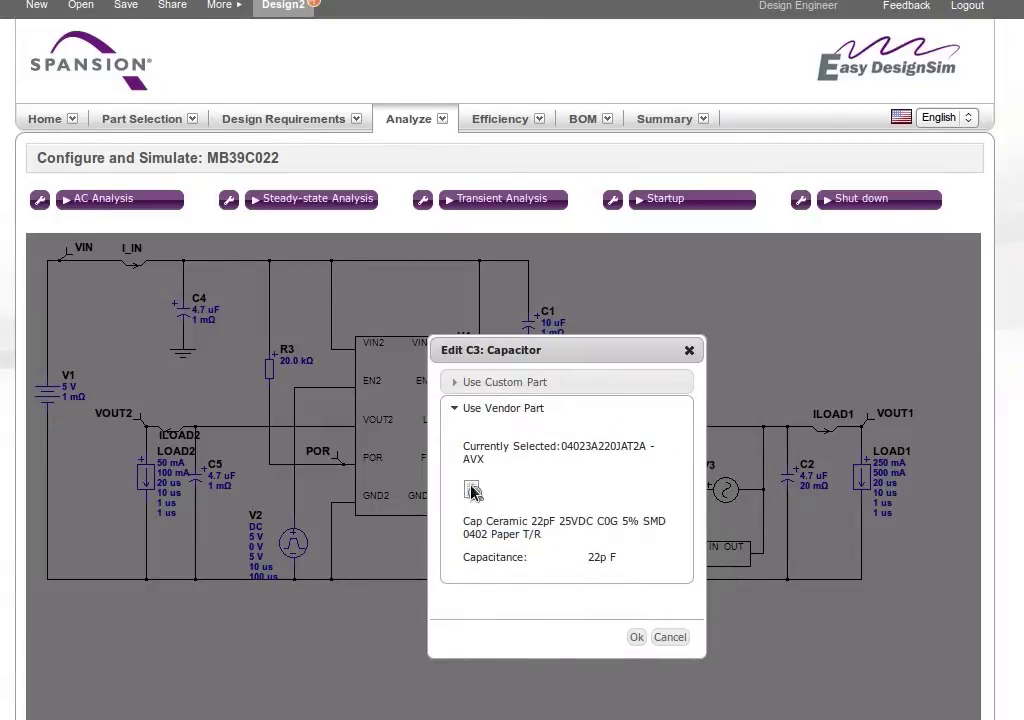
click(473, 490)
scroll(560, 460, down, 1)
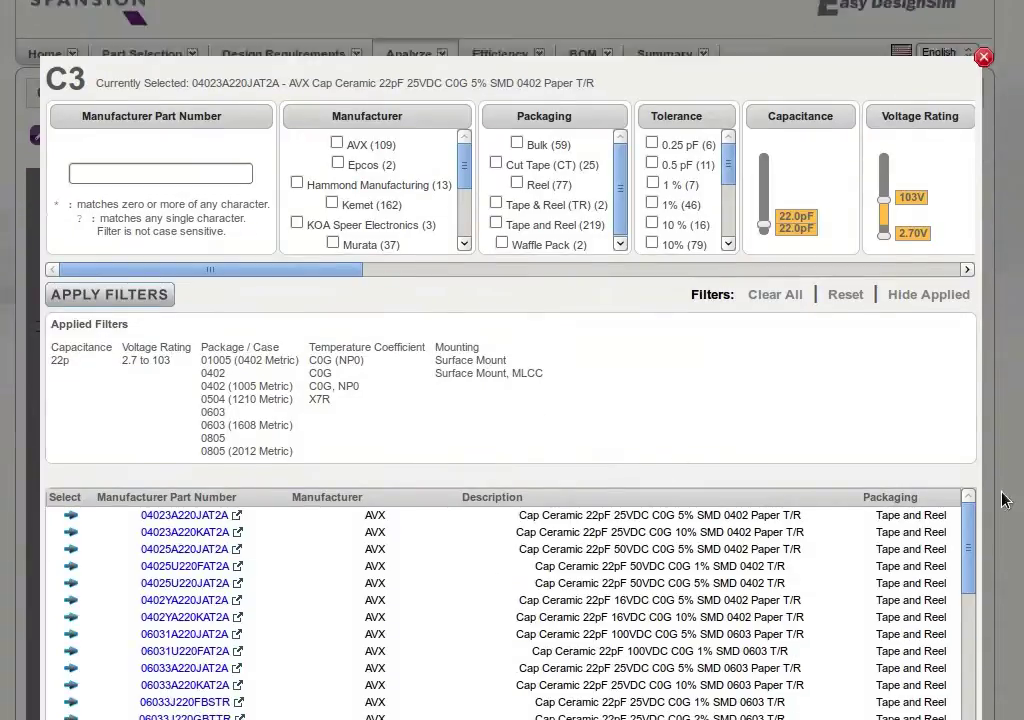
click(983, 57)
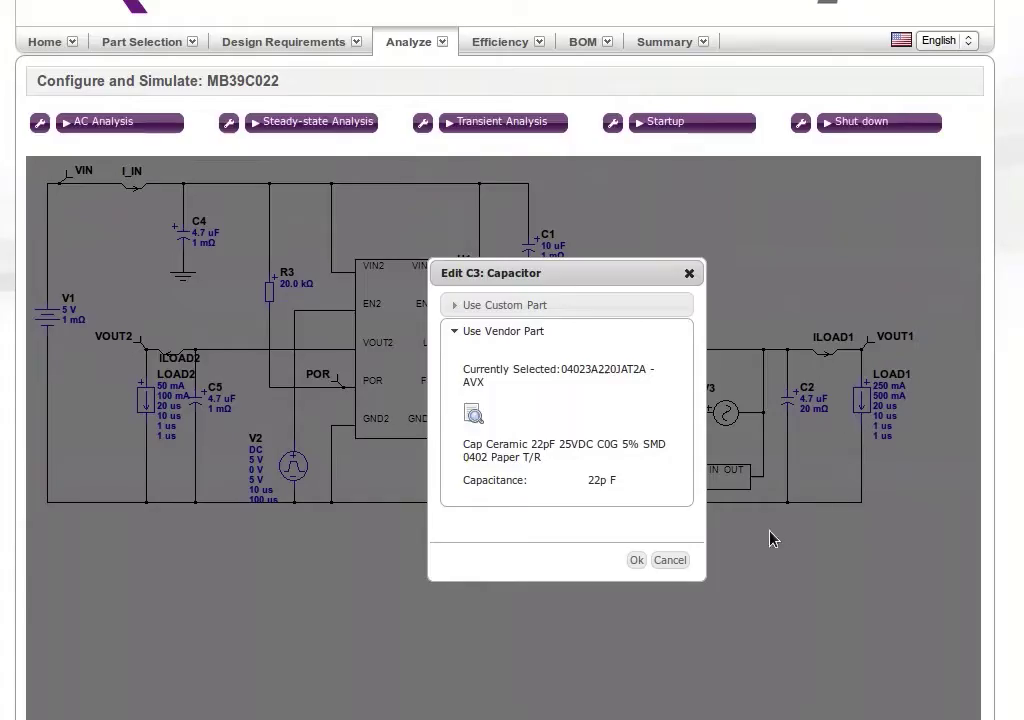
click(636, 560)
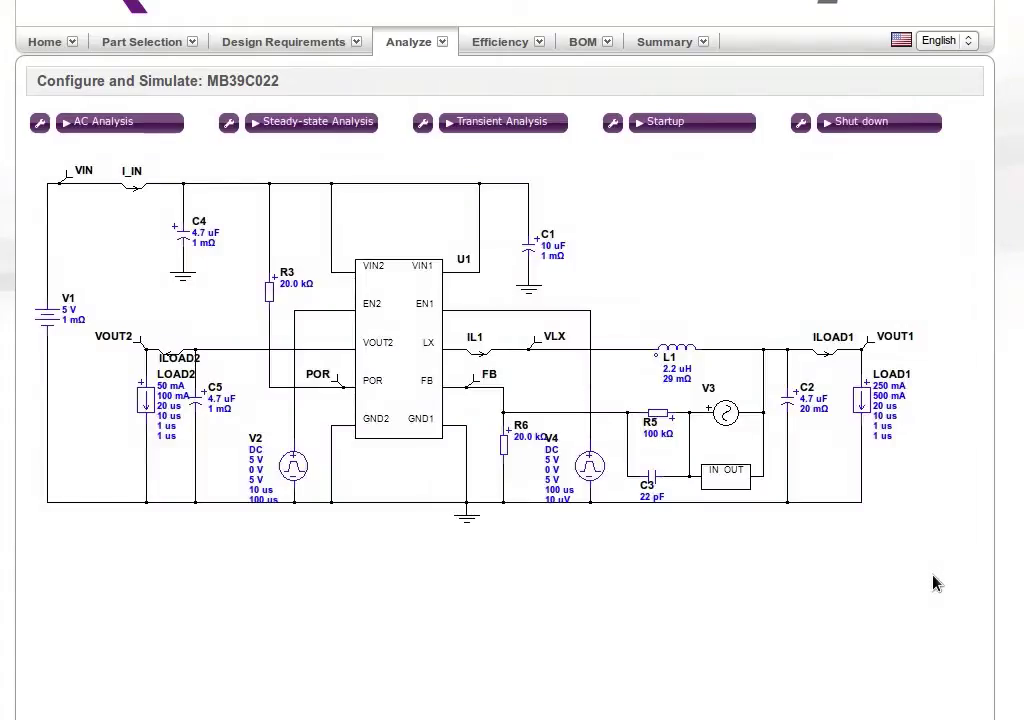
Run the AC analysis and zoom the Bode plot to the 1E3–1E6 Hz range.
click(125, 123)
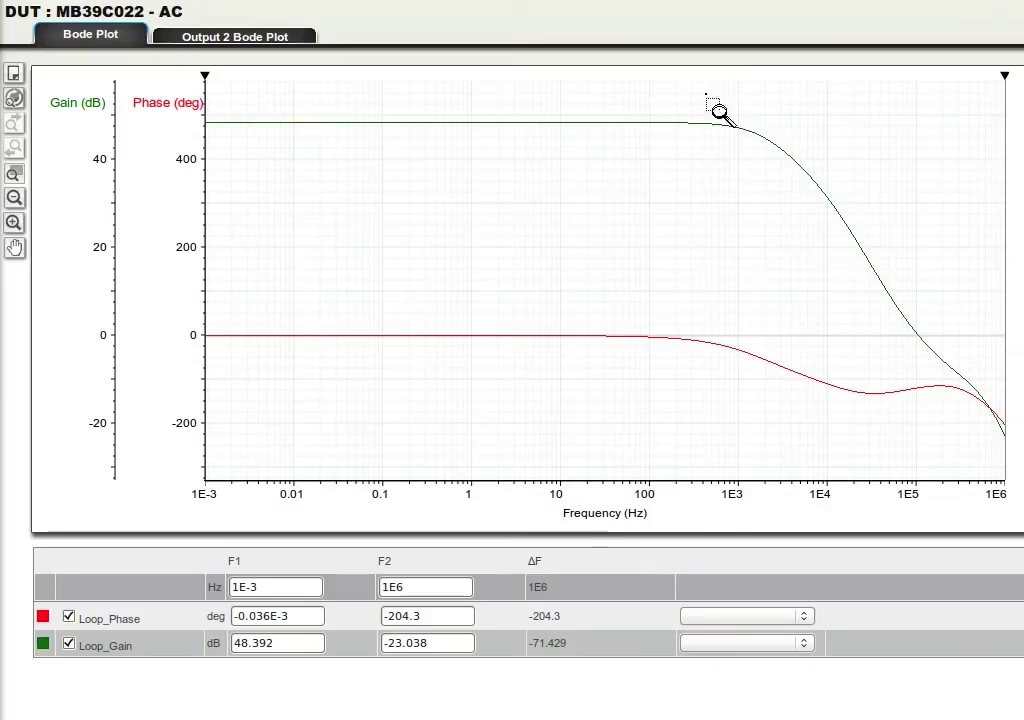
drag(704, 96, 997, 453)
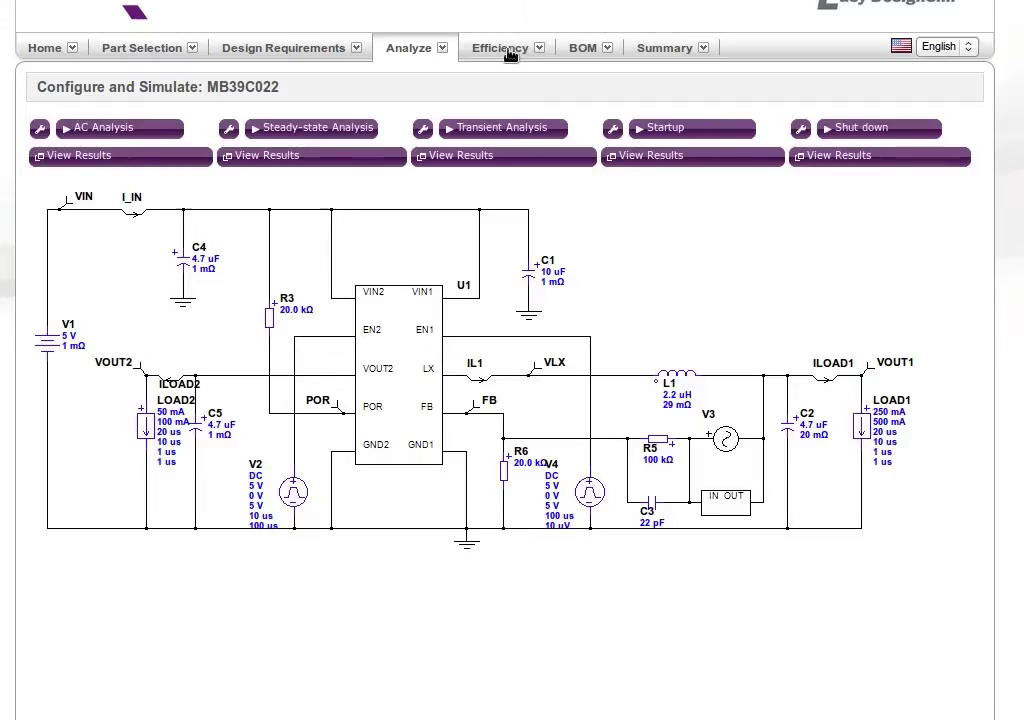
View the efficiency versus load current curve, then show the bill of materials.
click(536, 57)
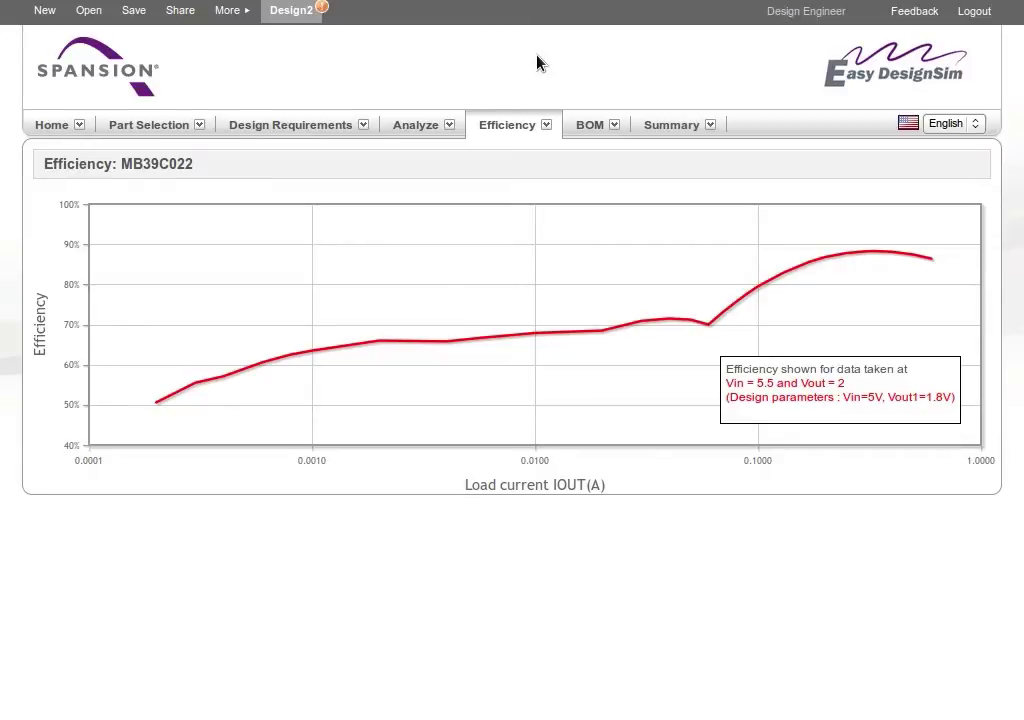
click(596, 131)
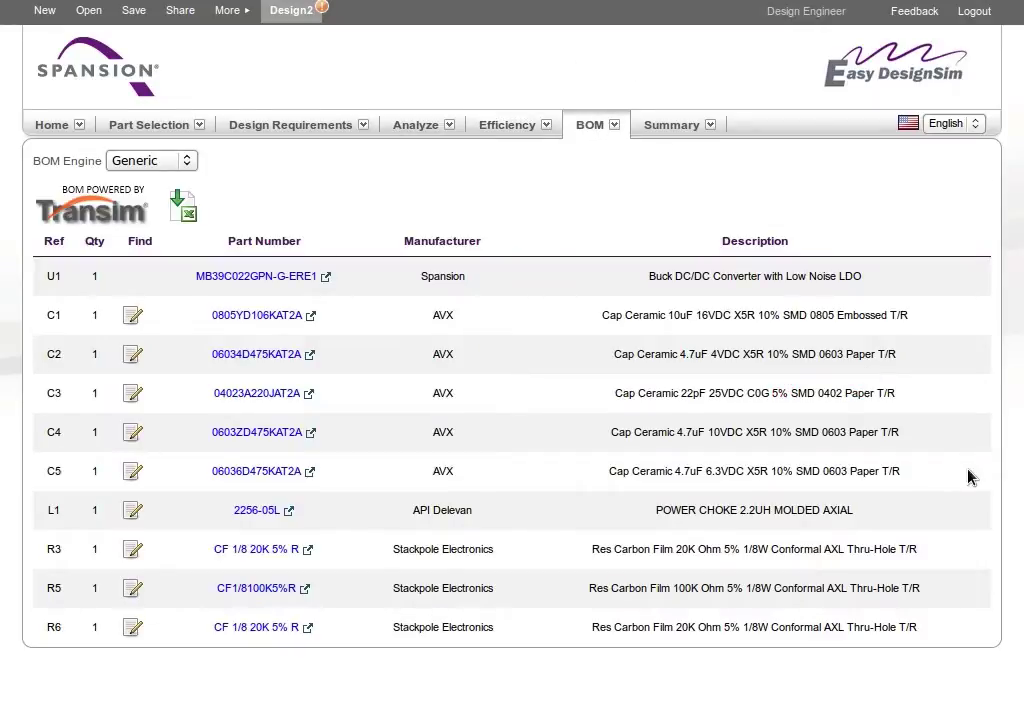
Set the BOM engine to Digi-Key and look up MB39C022GPN-G-ERE1 on Digi-Key.
click(185, 163)
click(168, 180)
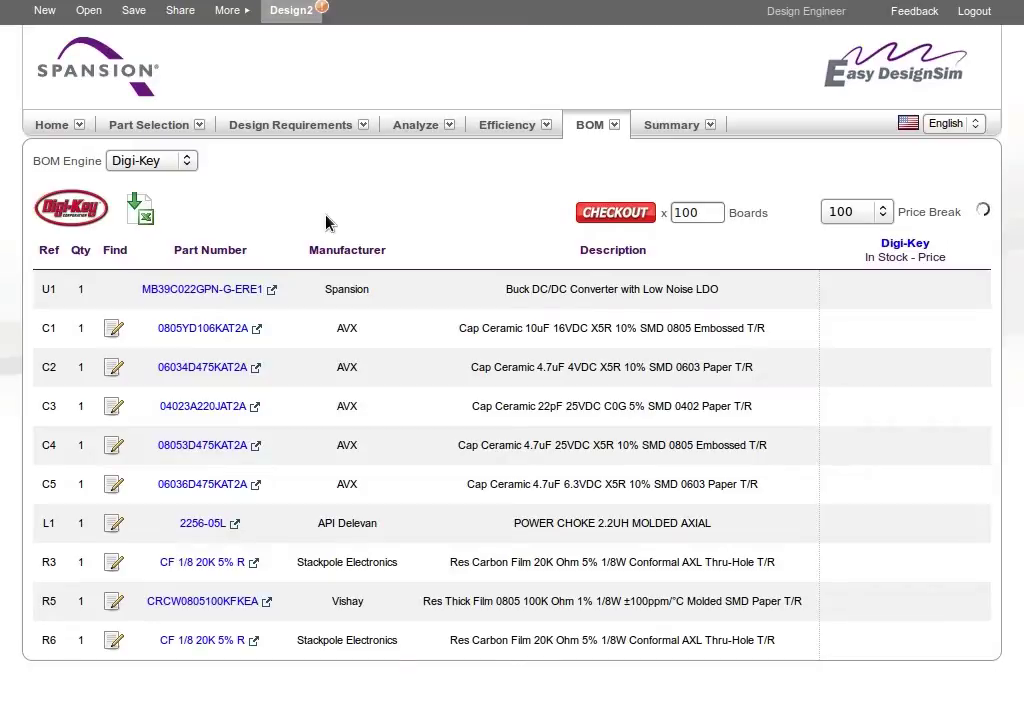
click(269, 290)
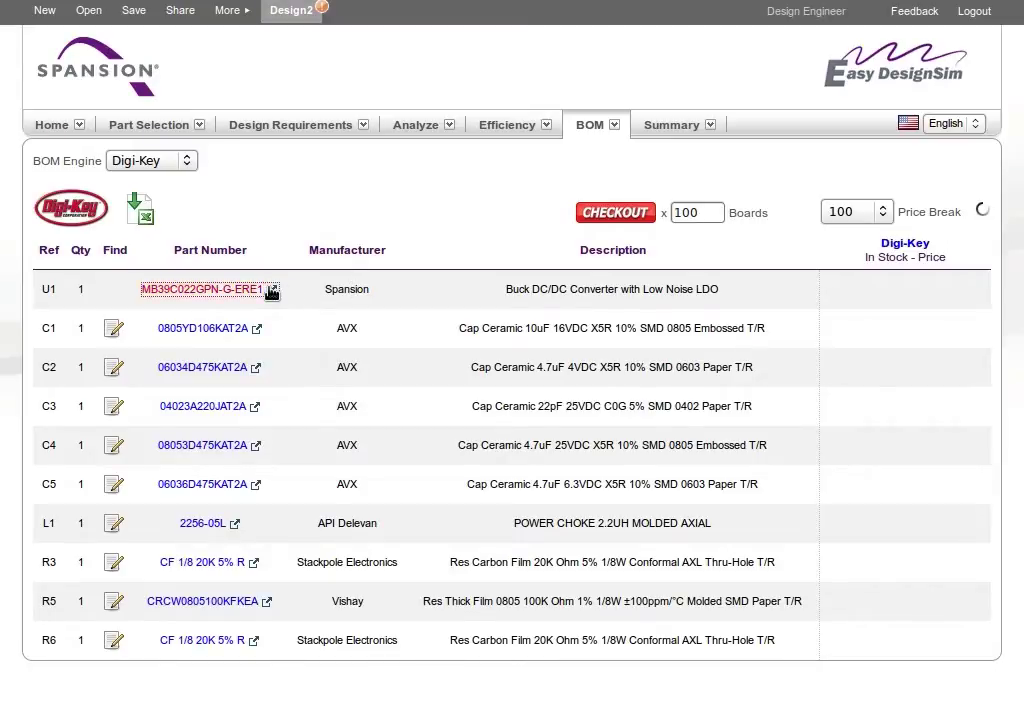
Review the three Digi-Key MB39C022 listings, then download the BOM as an Excel spreadsheet.
scroll(766, 463, down, 5)
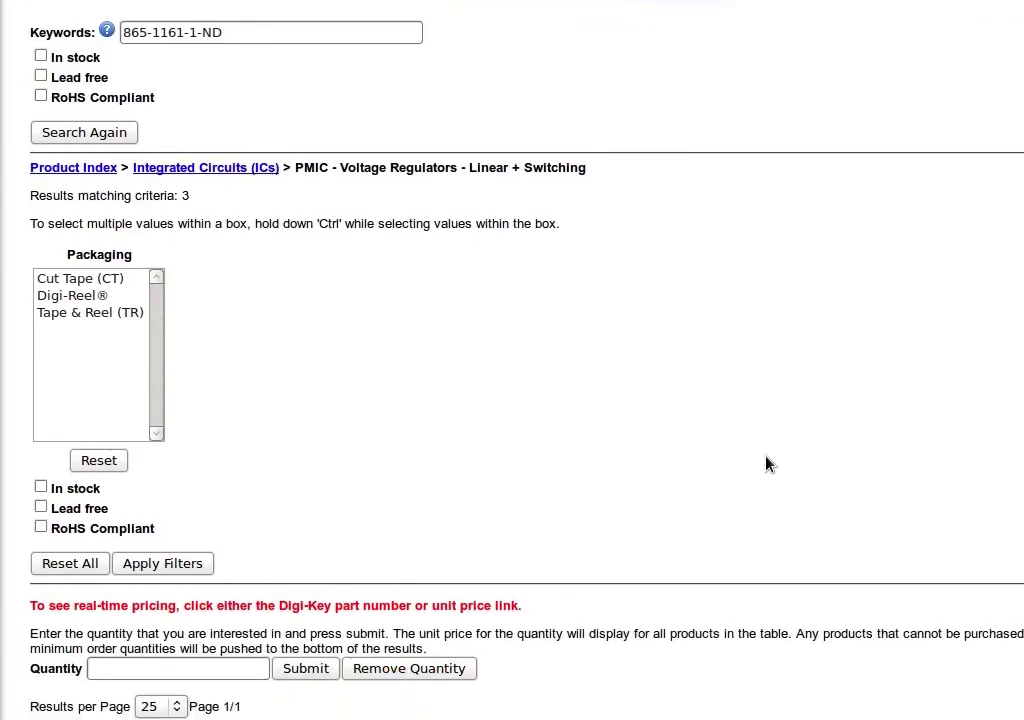
scroll(766, 463, down, 1)
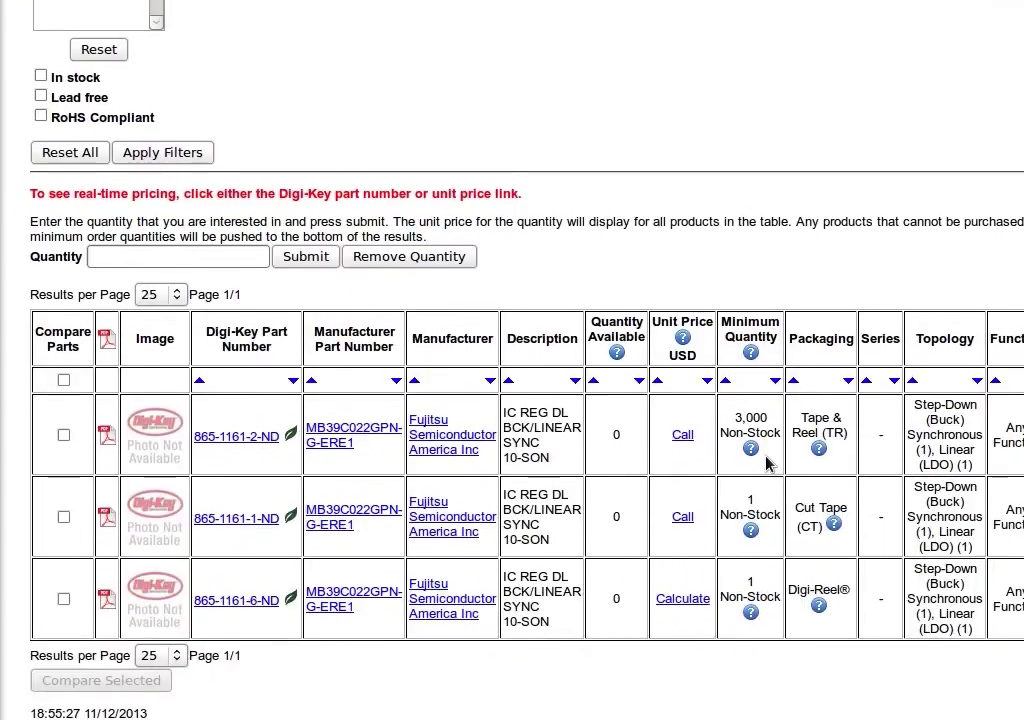
key(ctrl+w)
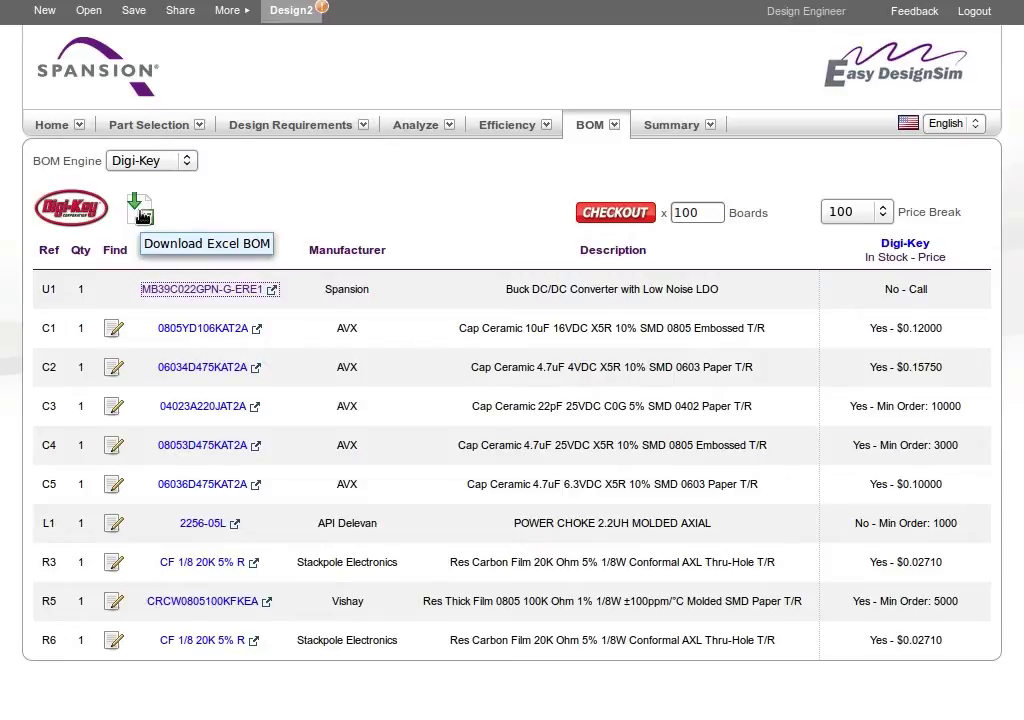
click(140, 210)
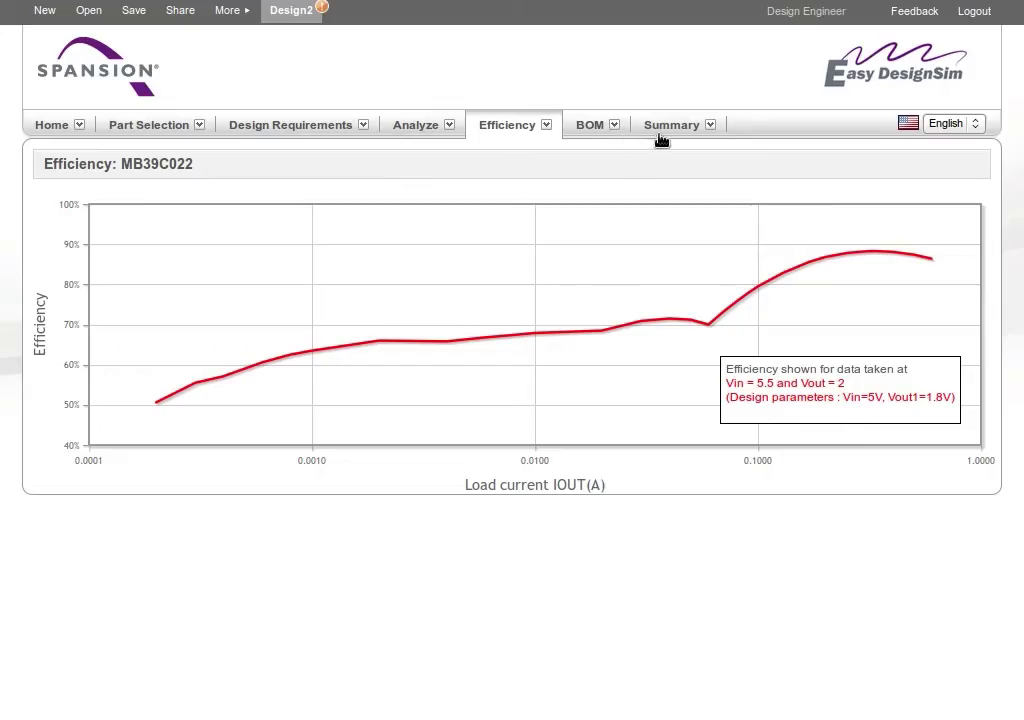
Open the Summary report and scroll through its conditions, BOM, schematic and waveforms.
click(667, 130)
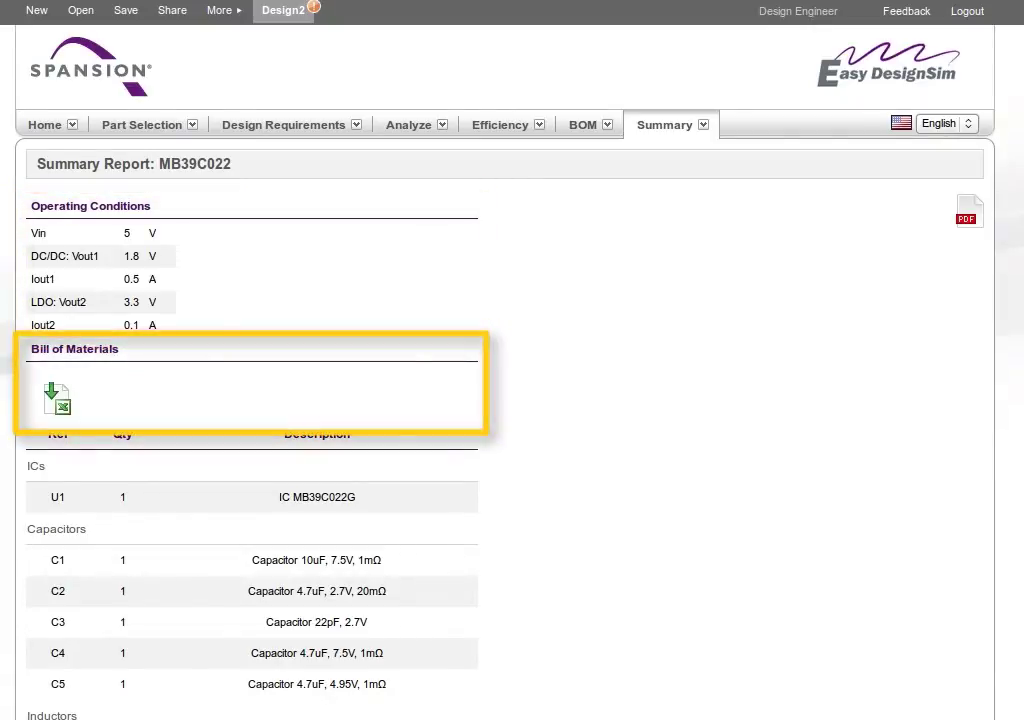
scroll(500, 400, down, 8)
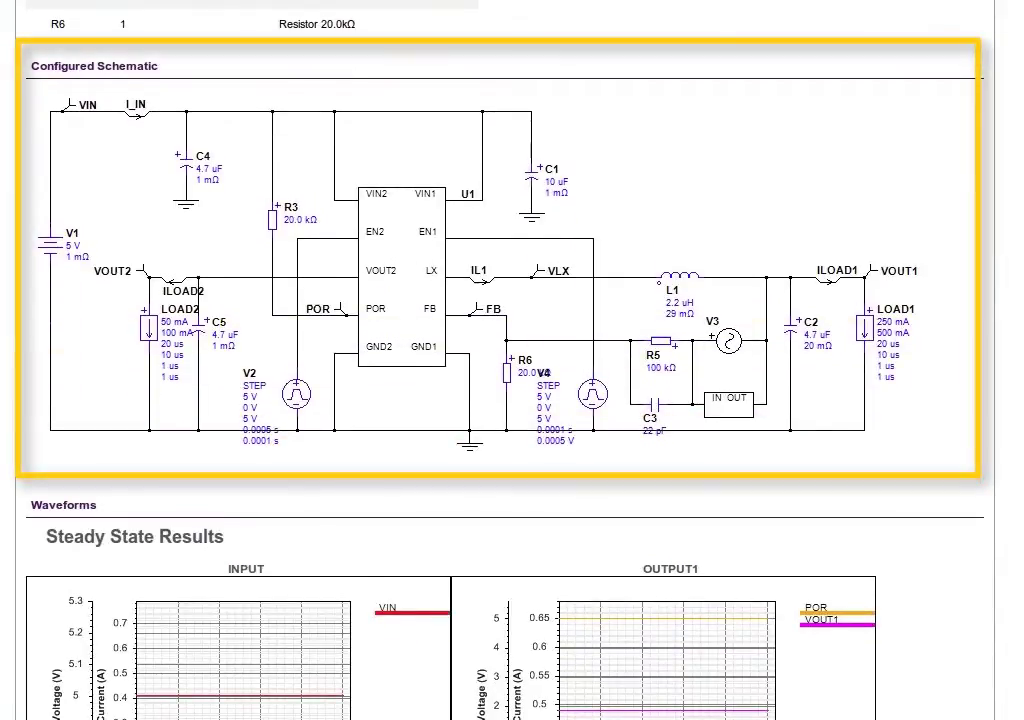
scroll(512, 400, down, 5)
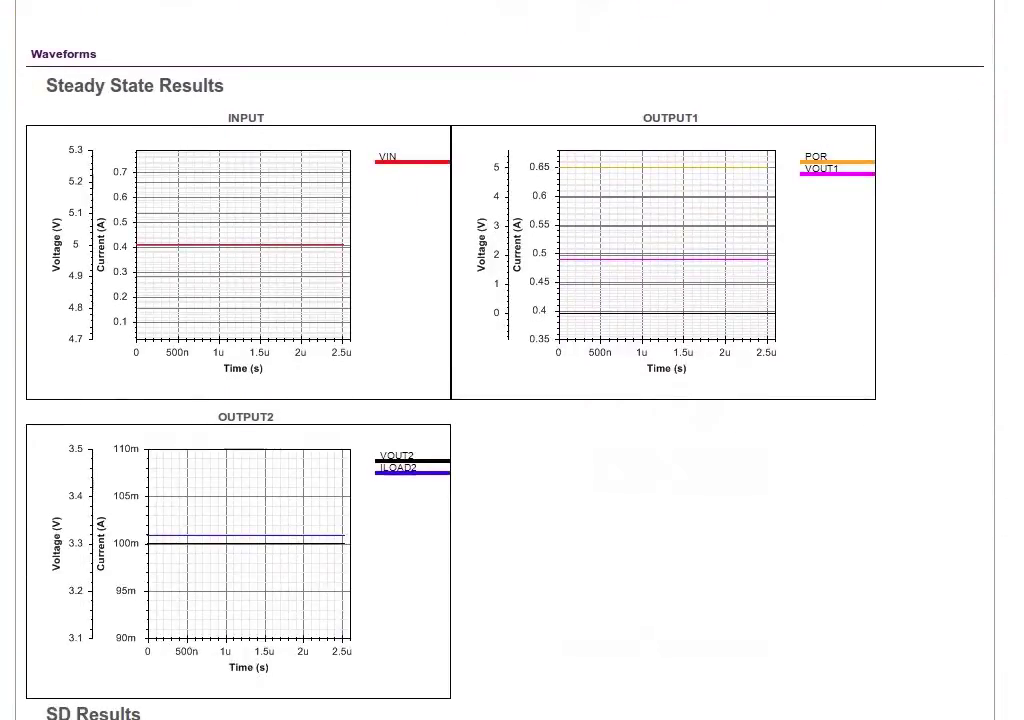
scroll(512, 400, up, 15)
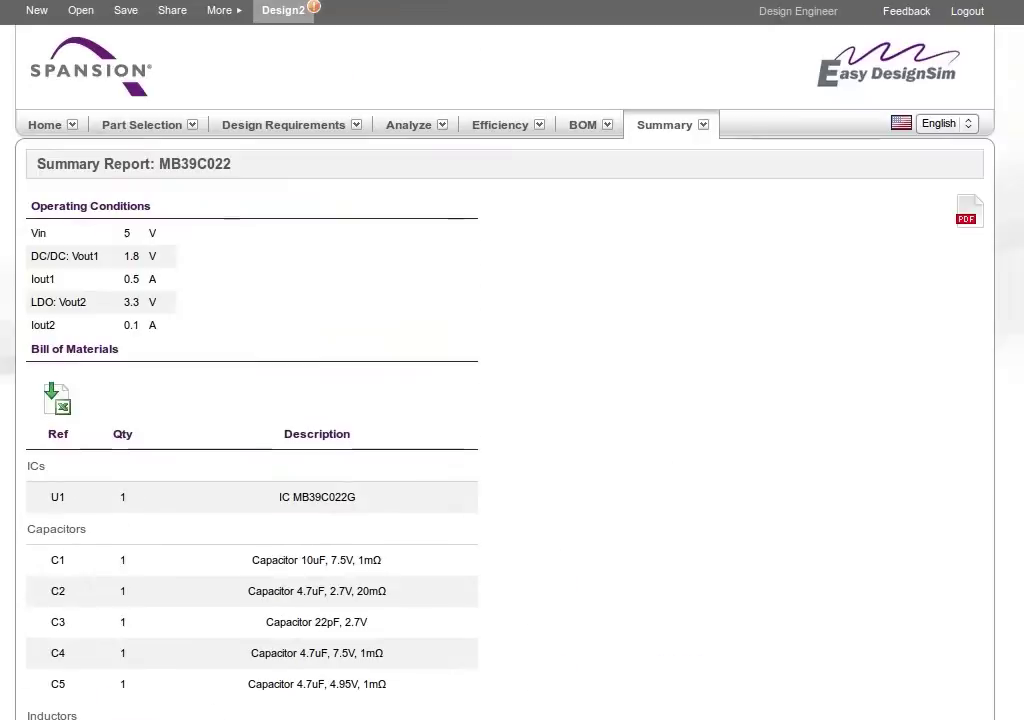